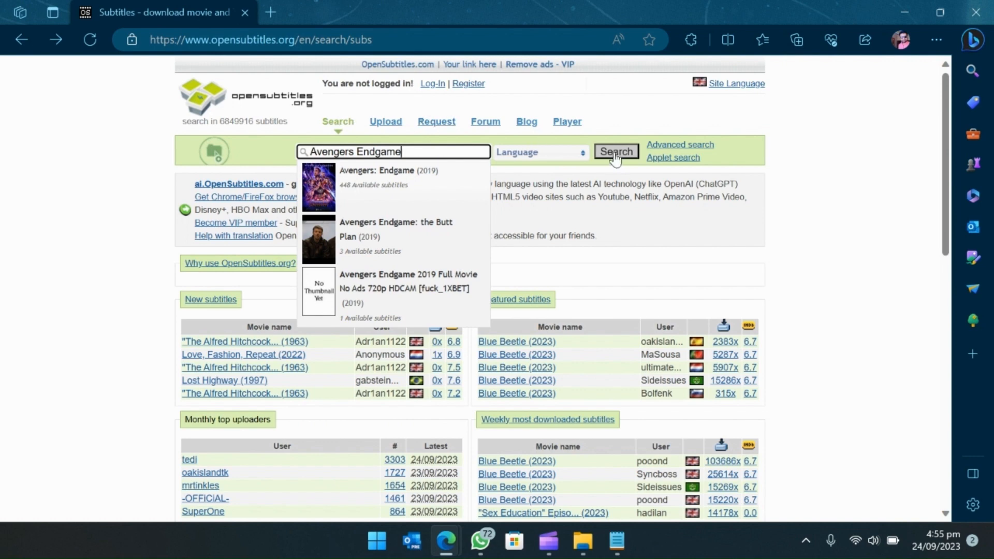
# Search for Avengers Endgame subtitles with the language limited to English.
pyautogui.click(566, 155)
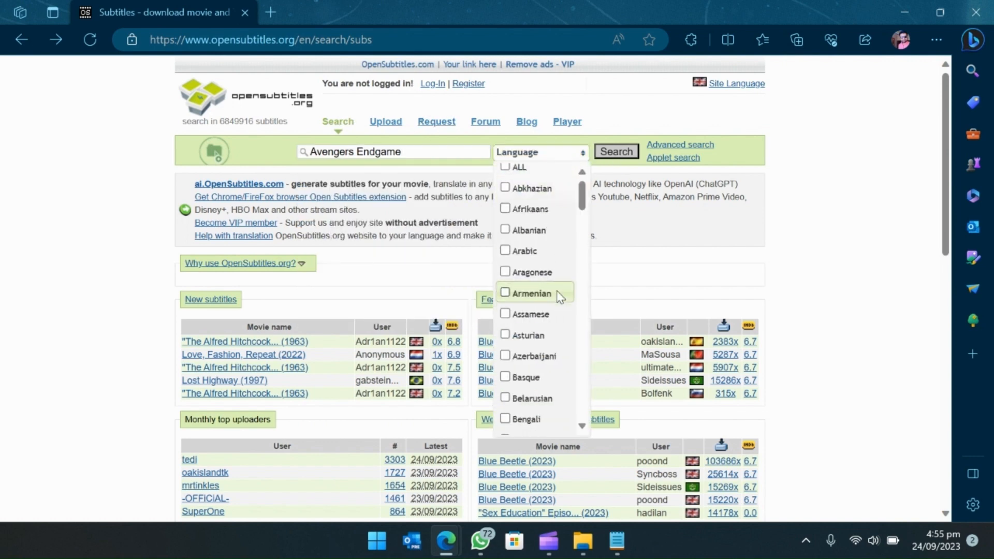
pyautogui.scroll(-6, 559, 291)
pyautogui.scroll(-10, 560, 298)
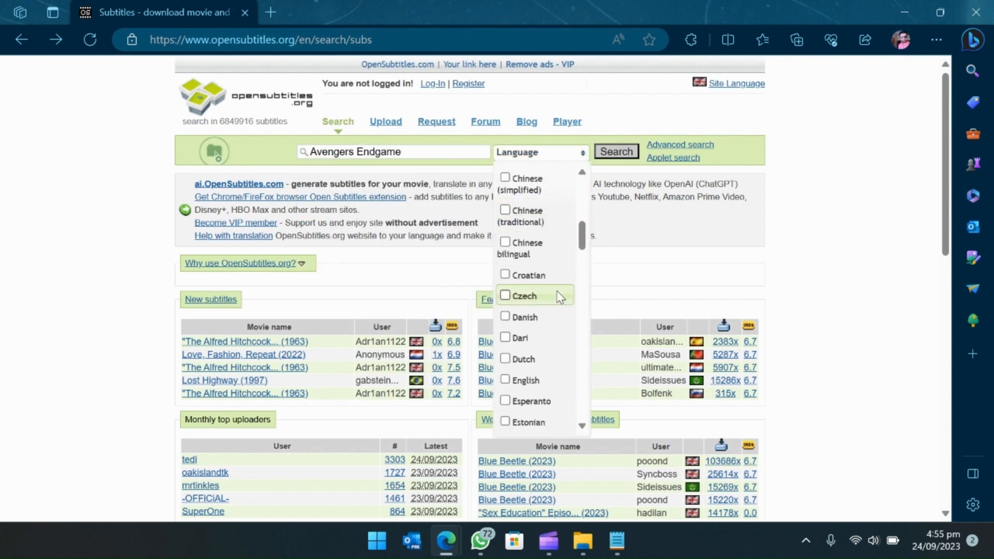
pyautogui.scroll(5, 560, 296)
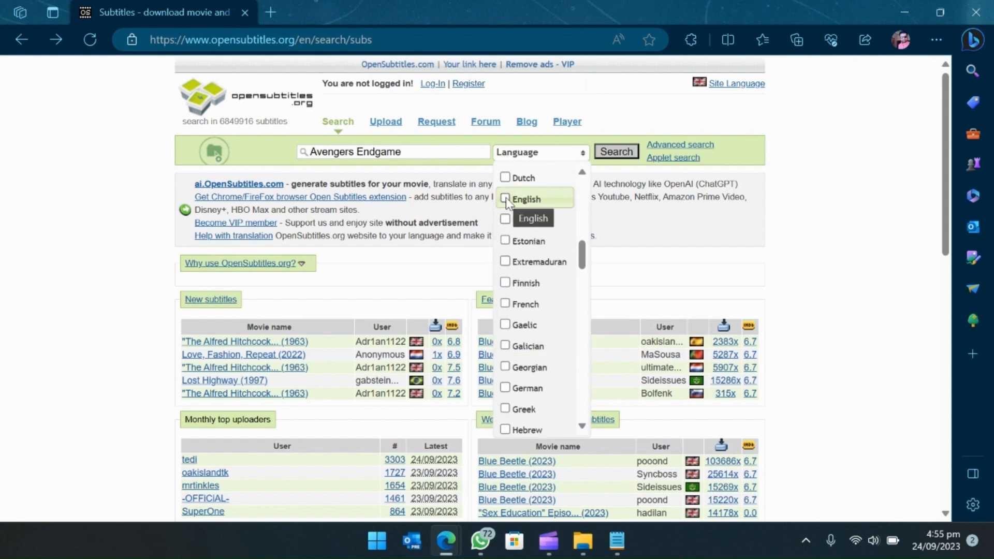
pyautogui.click(505, 199)
pyautogui.click(627, 152)
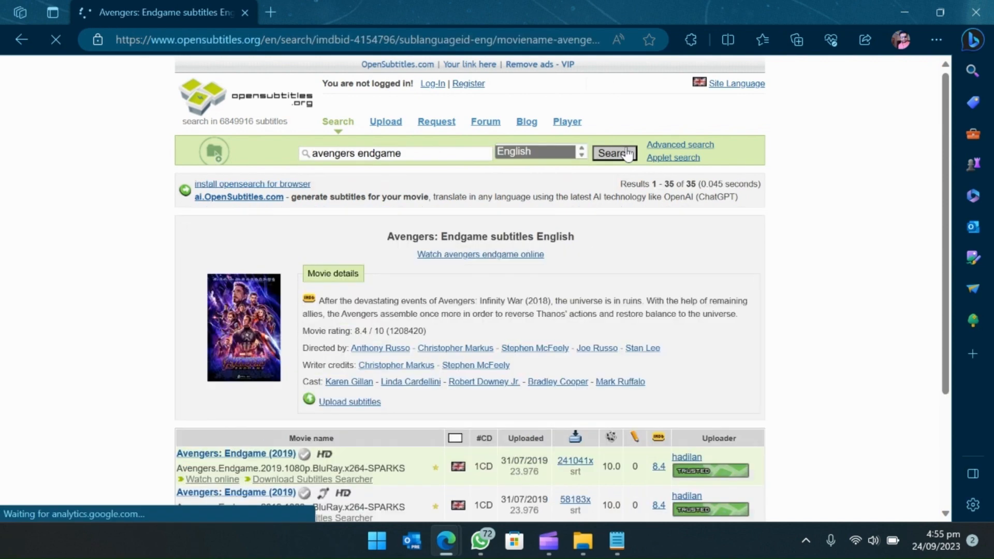
# Download the first listed Avengers.Endgame.2019.1080p.BluRay.x264-SPARKS subtitle and save it to the default download location.
pyautogui.scroll(-1, 785, 277)
pyautogui.scroll(-2, 786, 280)
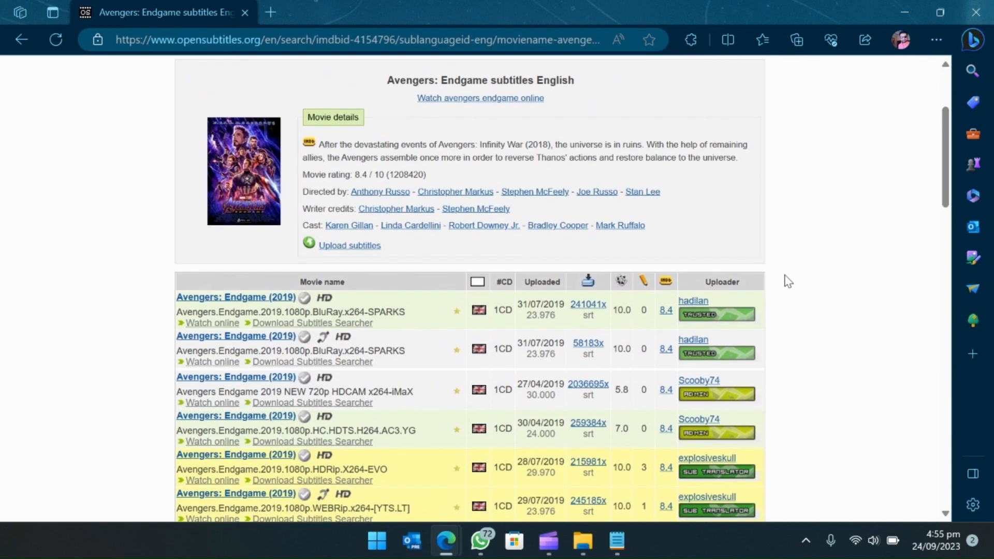
pyautogui.scroll(-3, 505, 321)
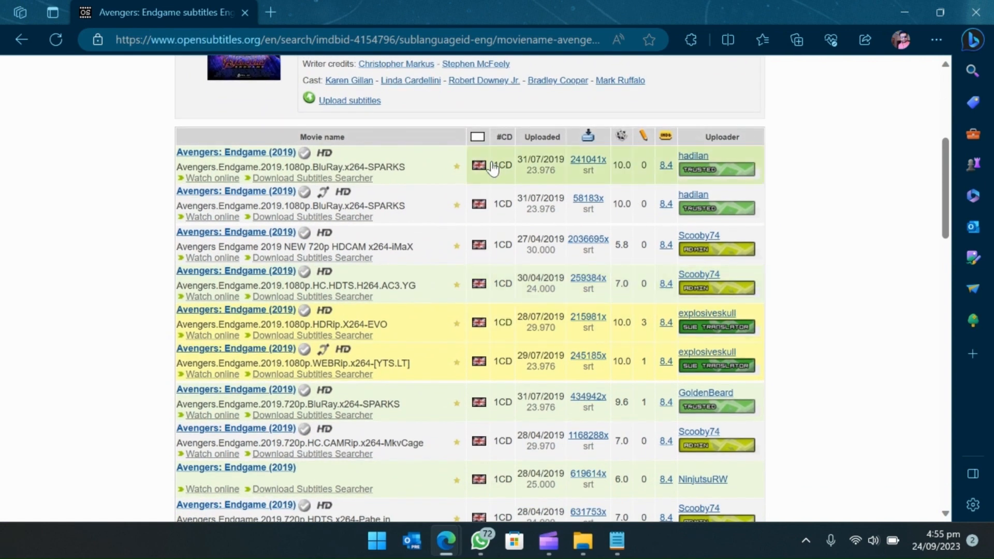
pyautogui.click(415, 177)
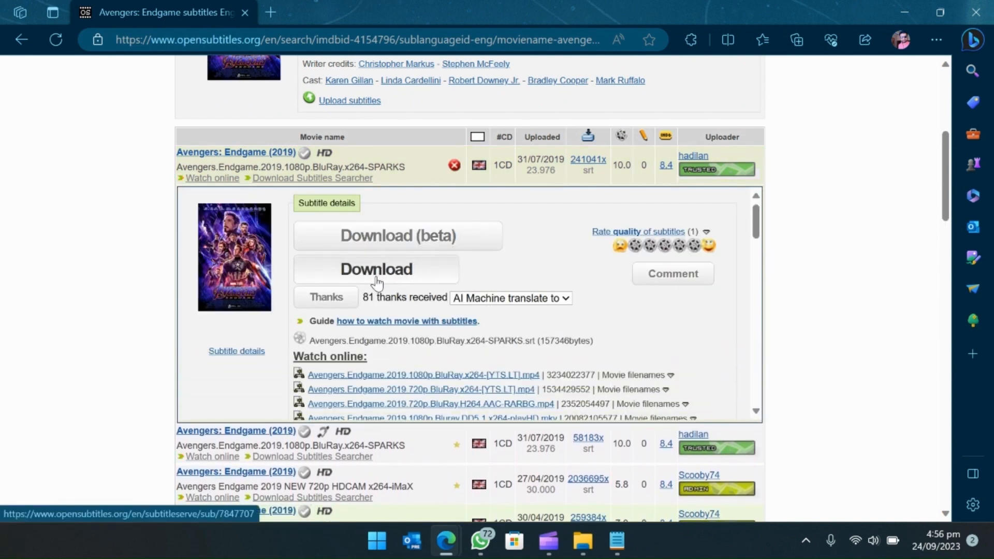
pyautogui.click(376, 282)
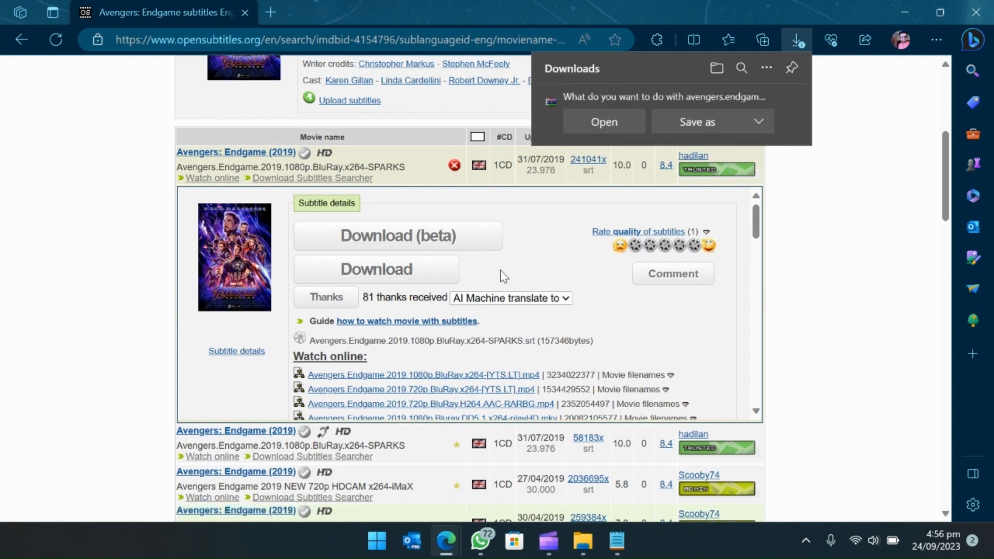
pyautogui.click(758, 123)
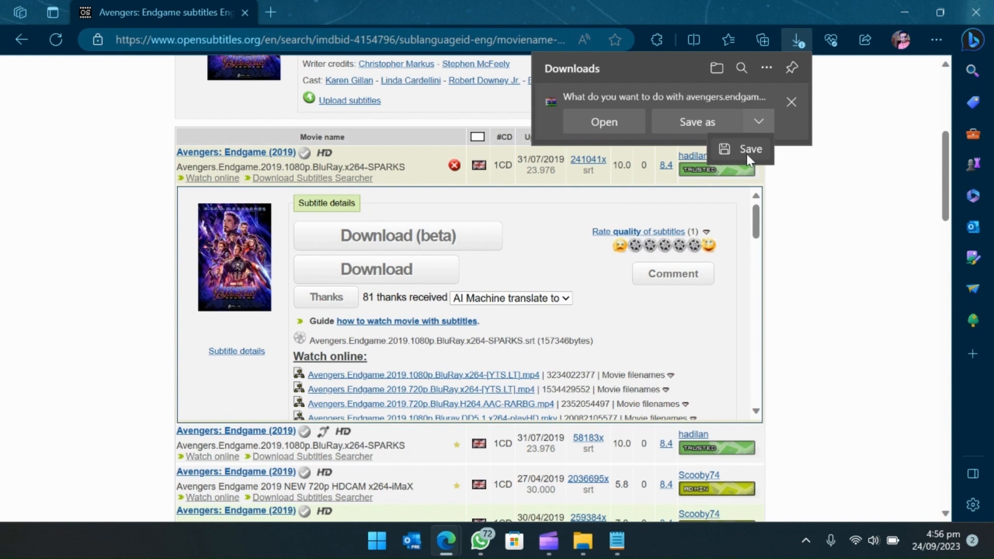
pyautogui.click(747, 154)
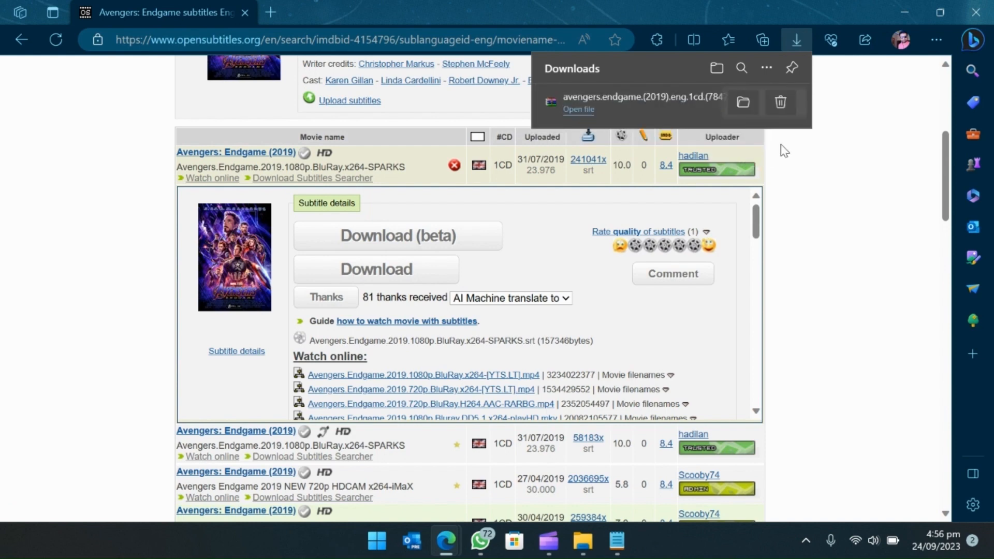
# Show the downloaded subtitle ZIP in its folder and extract its contents there with WinRAR.
pyautogui.click(743, 104)
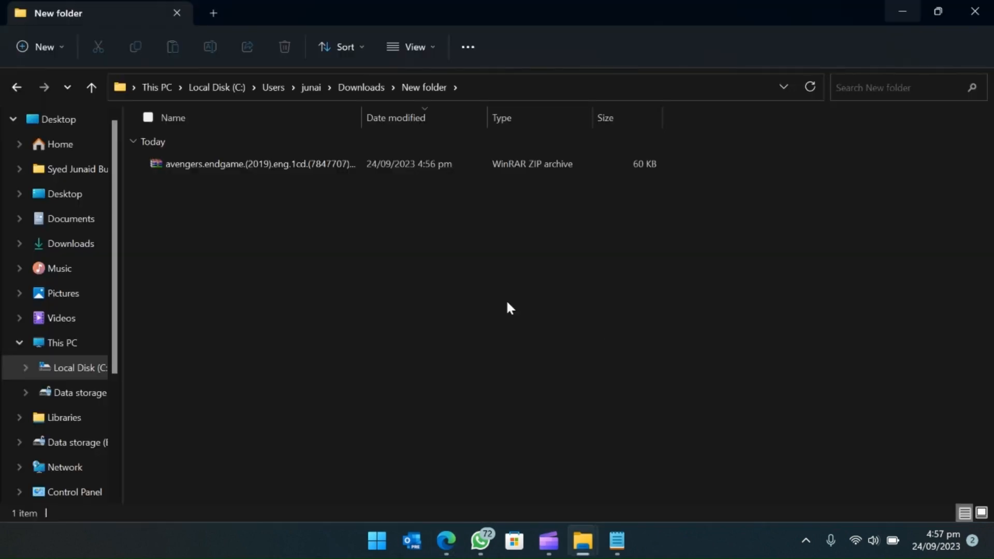
pyautogui.rightClick(272, 163)
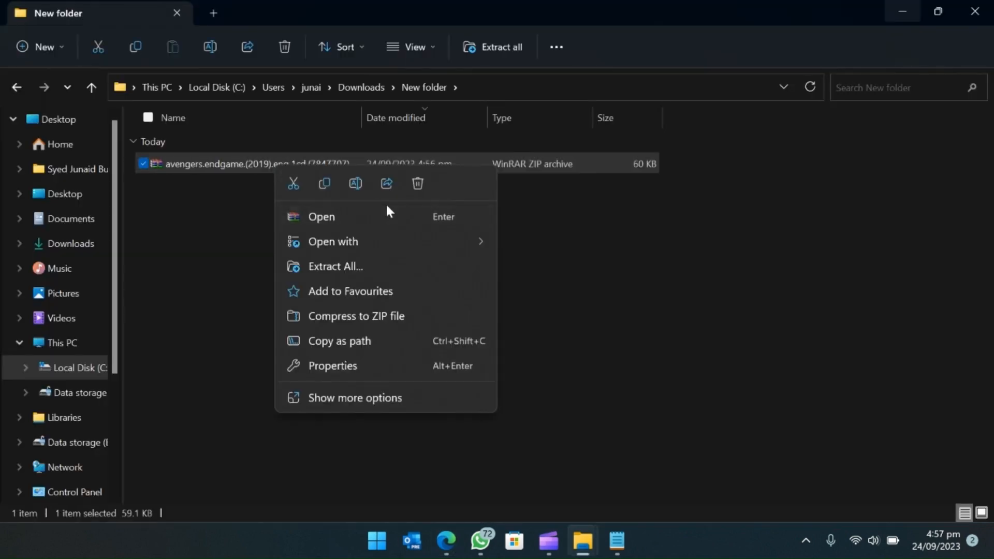
pyautogui.click(361, 399)
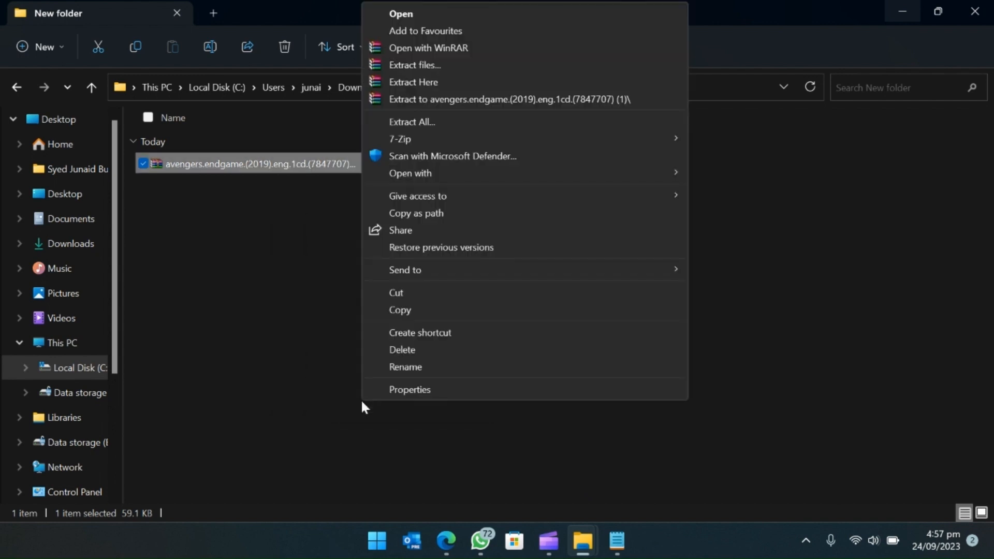
pyautogui.click(461, 83)
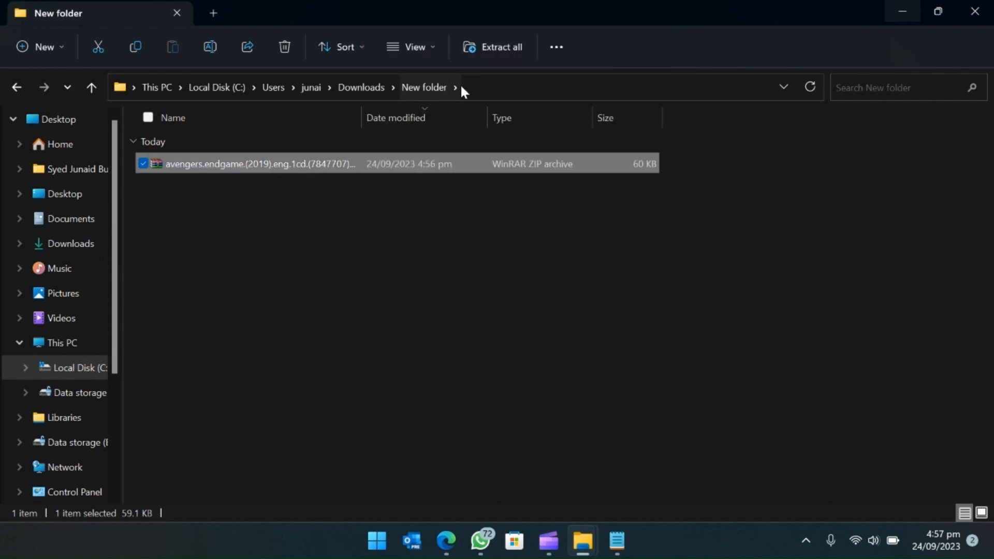
pyautogui.click(479, 237)
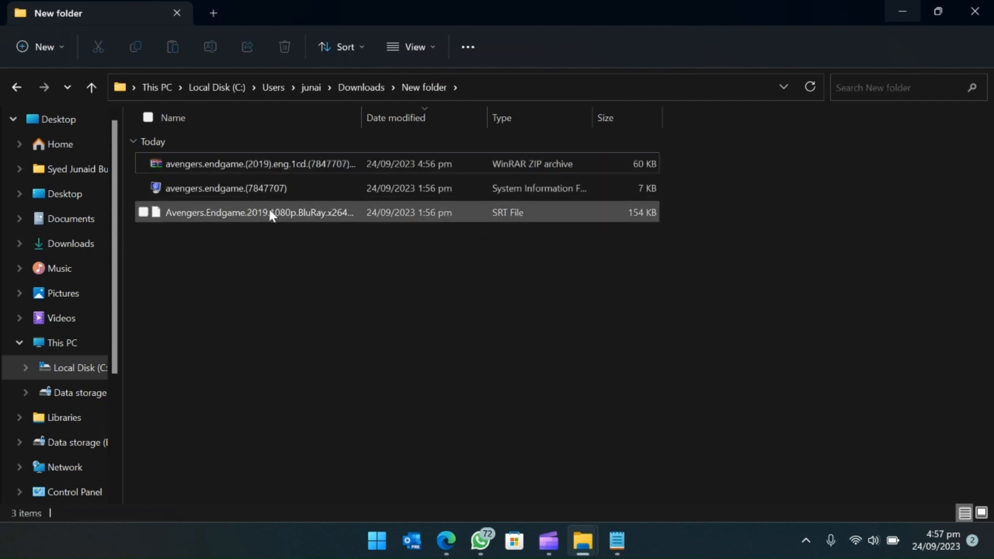
# Open the extracted Avengers Endgame SRT file in Notepad and examine its subtitle timings and dialogue lines.
pyautogui.rightClick(231, 213)
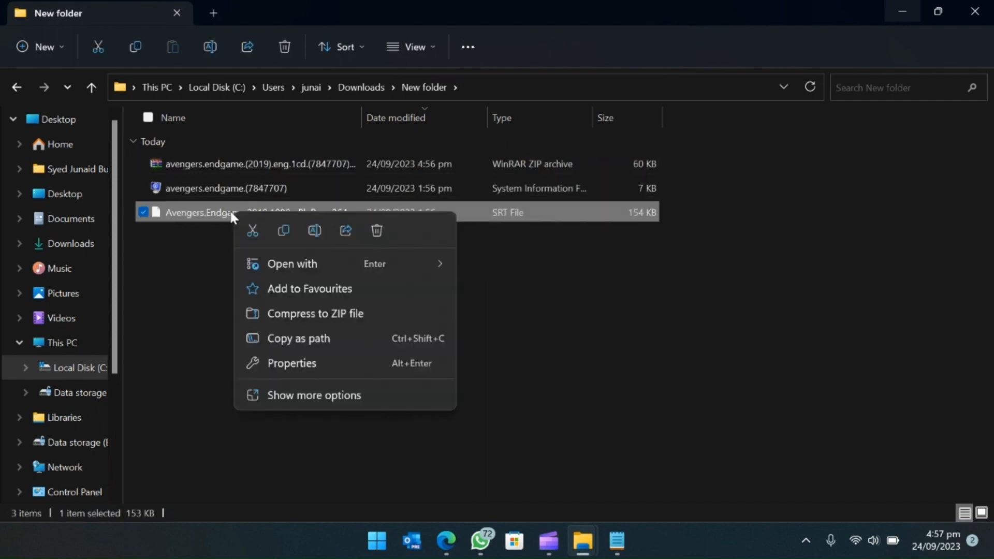
pyautogui.moveTo(357, 265)
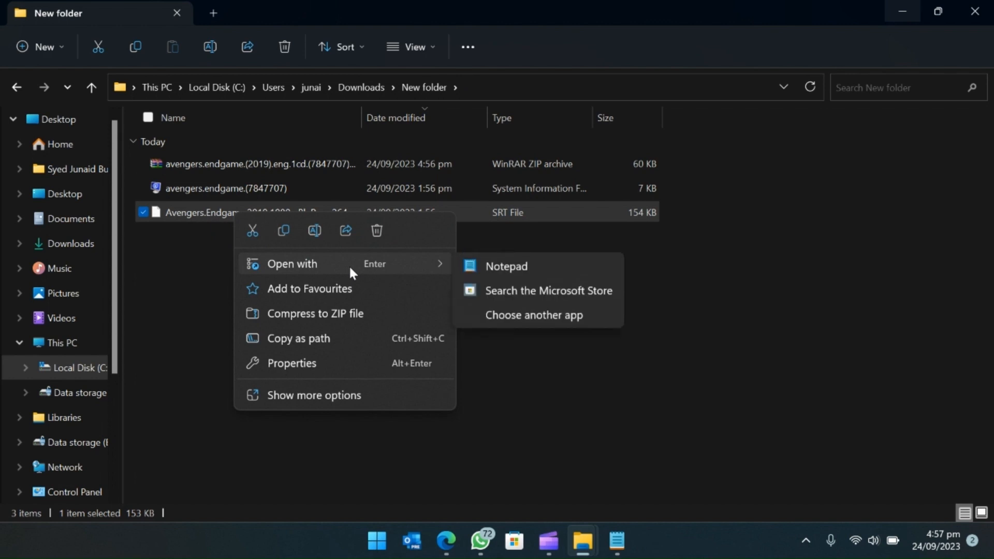
pyautogui.click(508, 267)
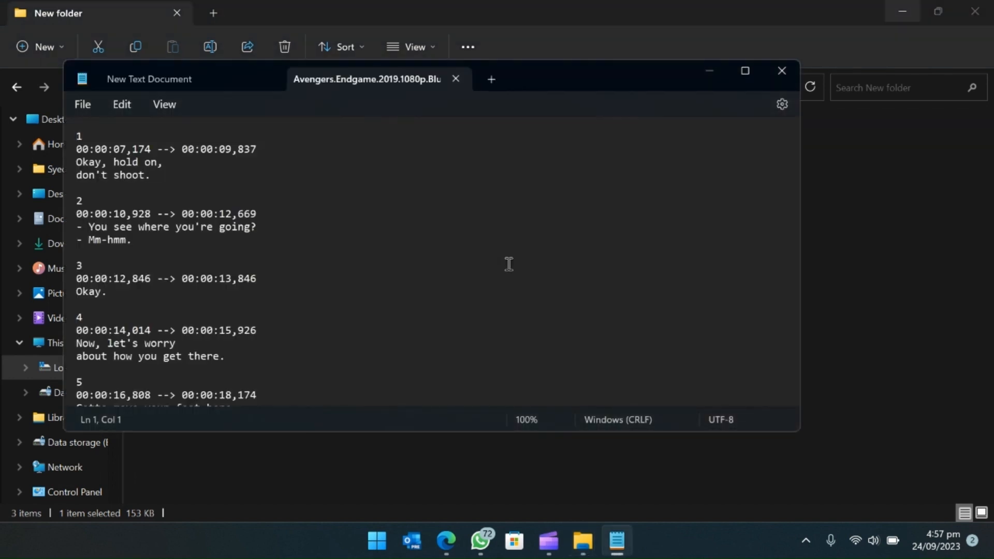
pyautogui.scroll(-20, 352, 258)
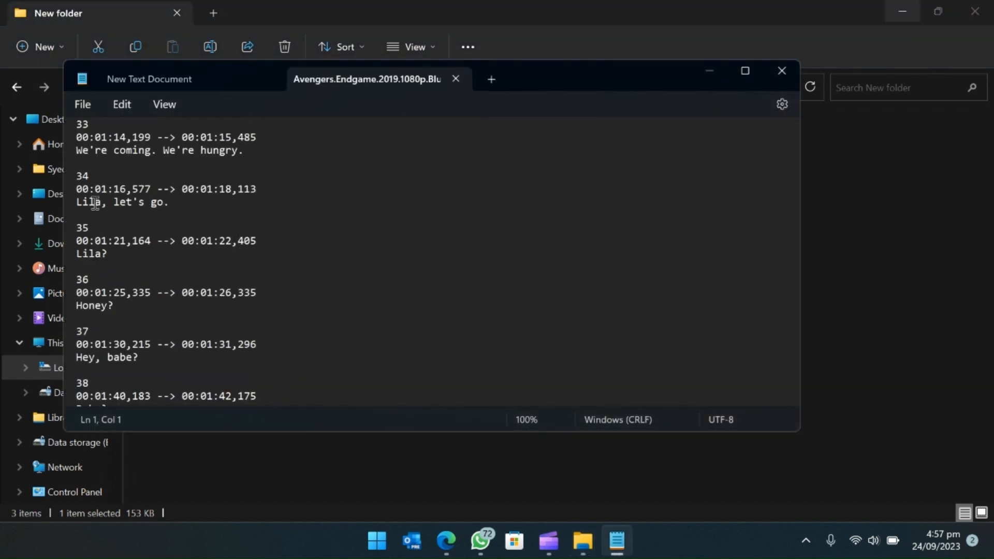
pyautogui.scroll(-20, 290, 231)
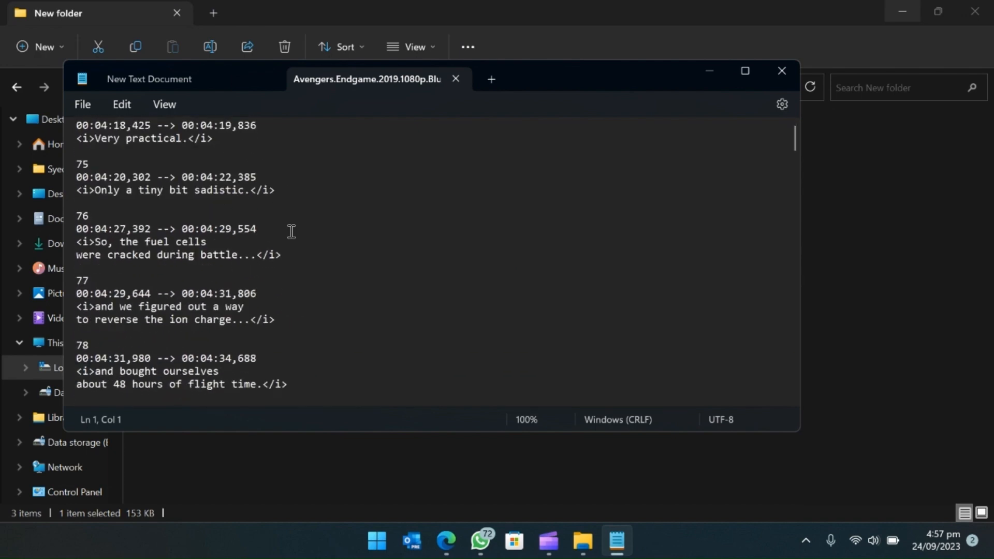
pyautogui.scroll(-15, 292, 232)
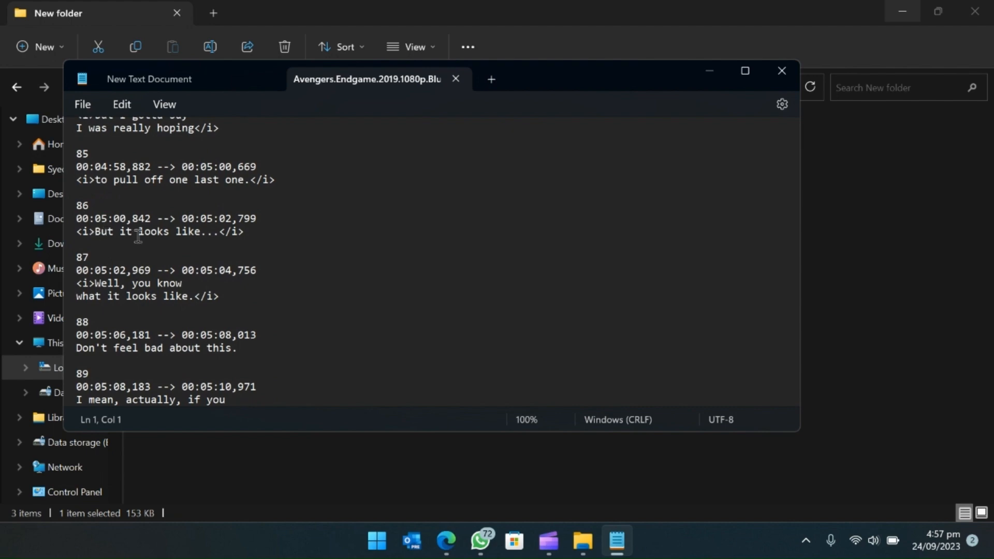
pyautogui.scroll(-20, 307, 279)
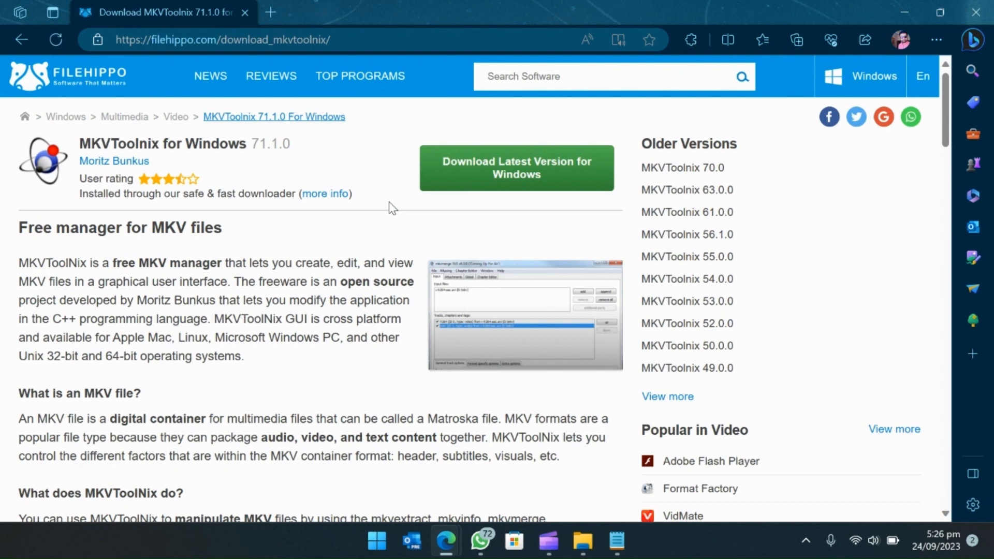
# Download the latest MKVToolnix version for Windows from FileHippo and save the installer.
pyautogui.click(537, 173)
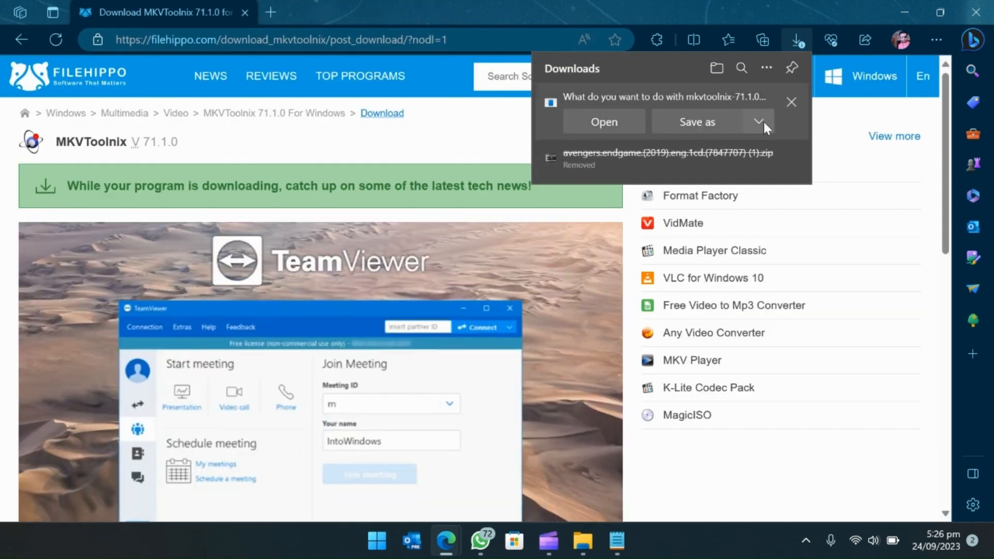
pyautogui.click(763, 123)
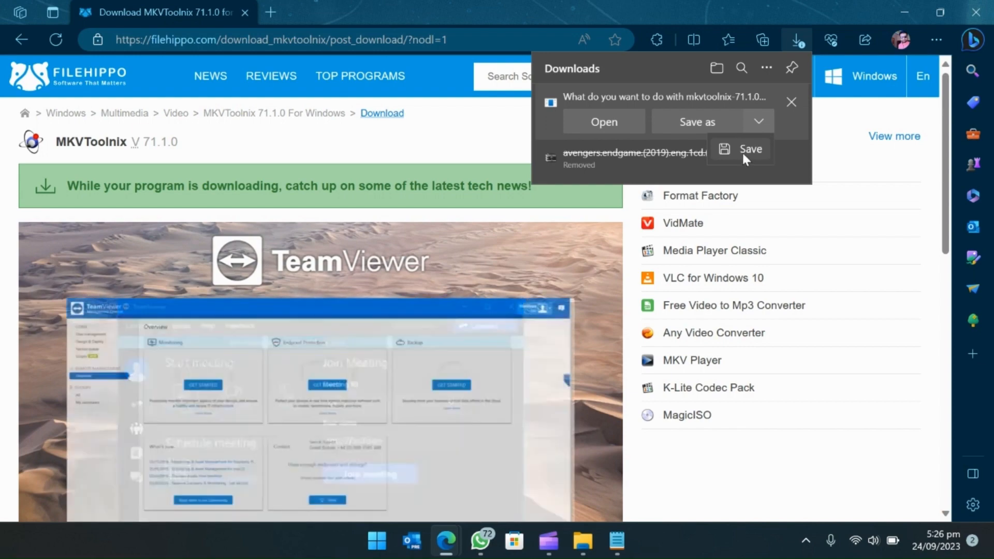
pyautogui.click(746, 150)
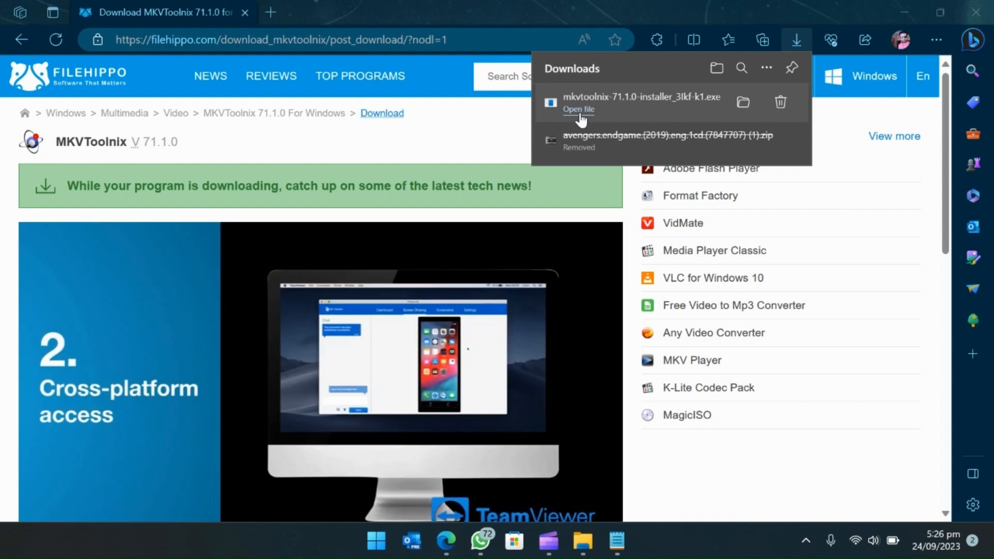
# Open the downloaded MKVToolnix installer in English, accept its prompt, and run the setup file it downloads.
pyautogui.click(579, 109)
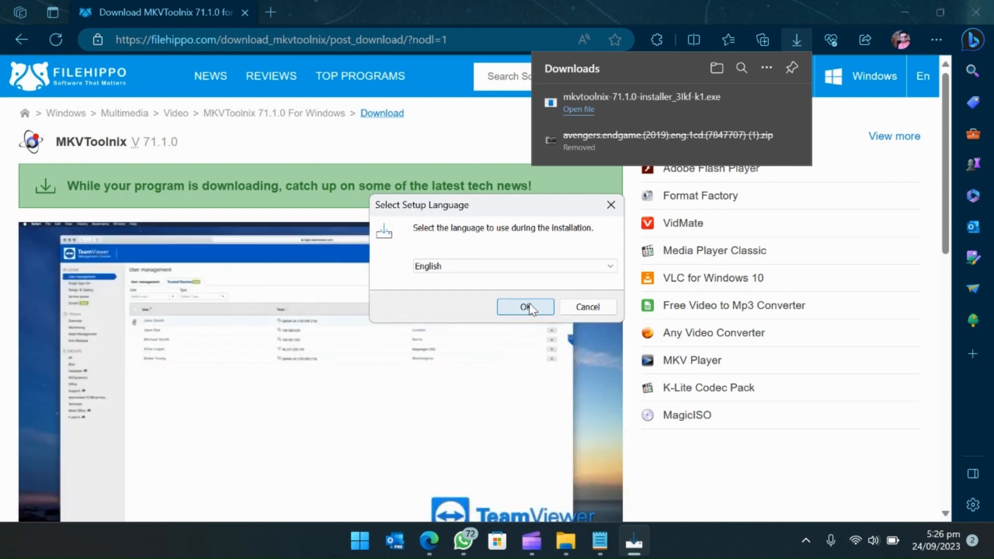
pyautogui.click(525, 306)
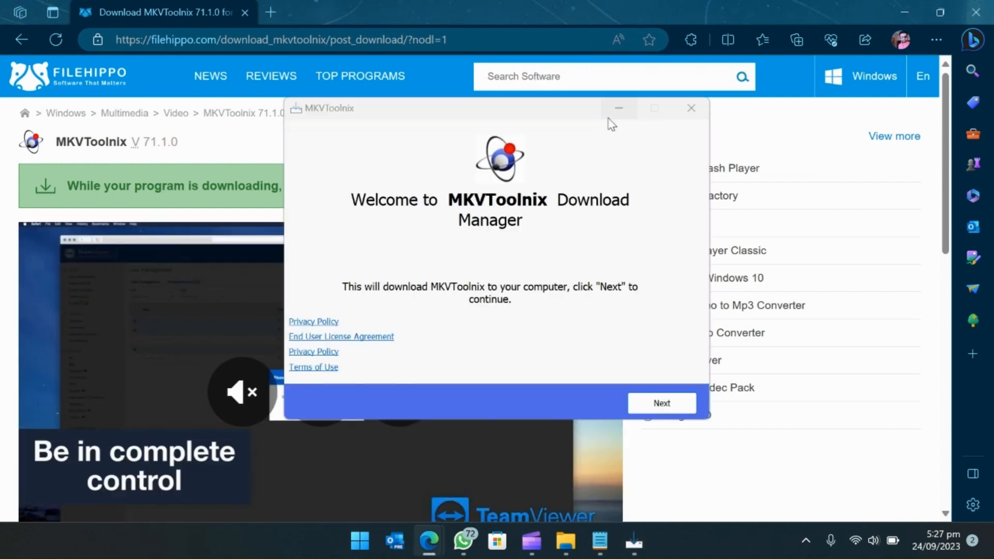
pyautogui.click(668, 404)
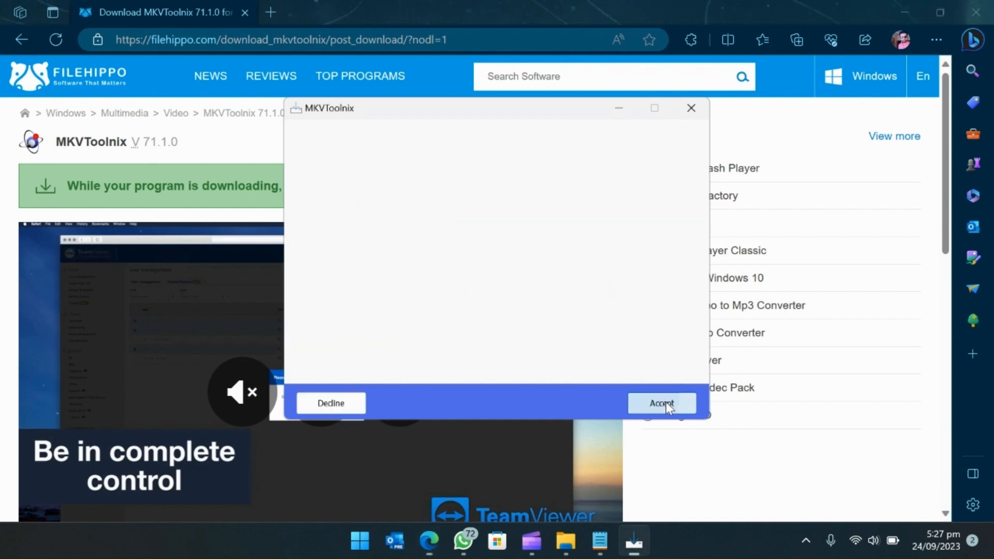
pyautogui.click(666, 404)
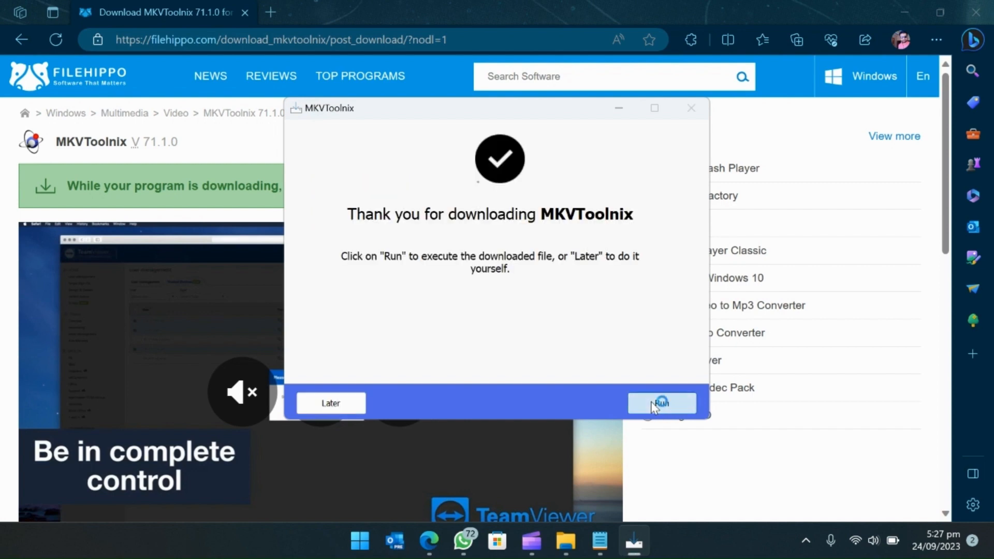
pyautogui.click(658, 403)
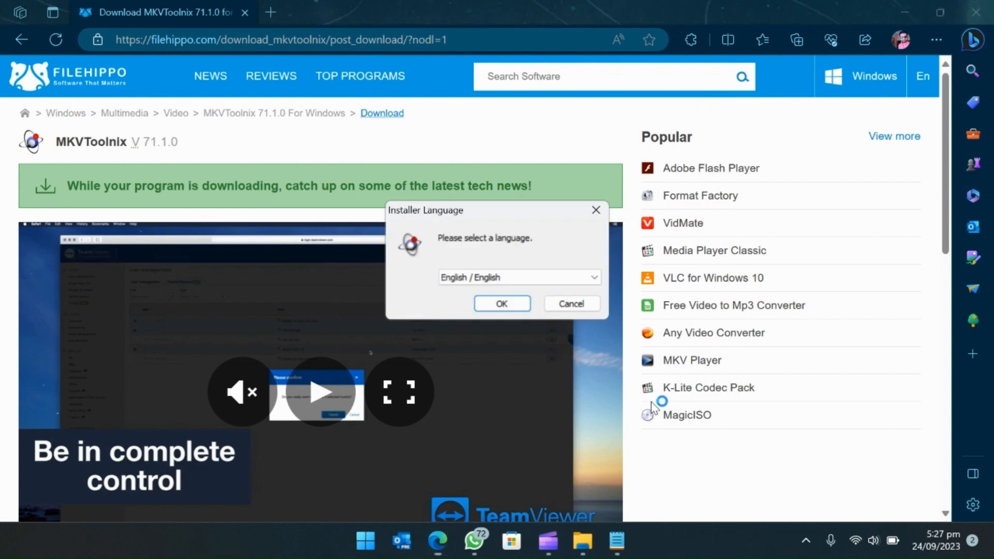
# Install MKVToolNix 71.1.0 (32-bit) in English to C:\Program Files (x86)\MKVToolNix and finish the setup.
pyautogui.click(524, 306)
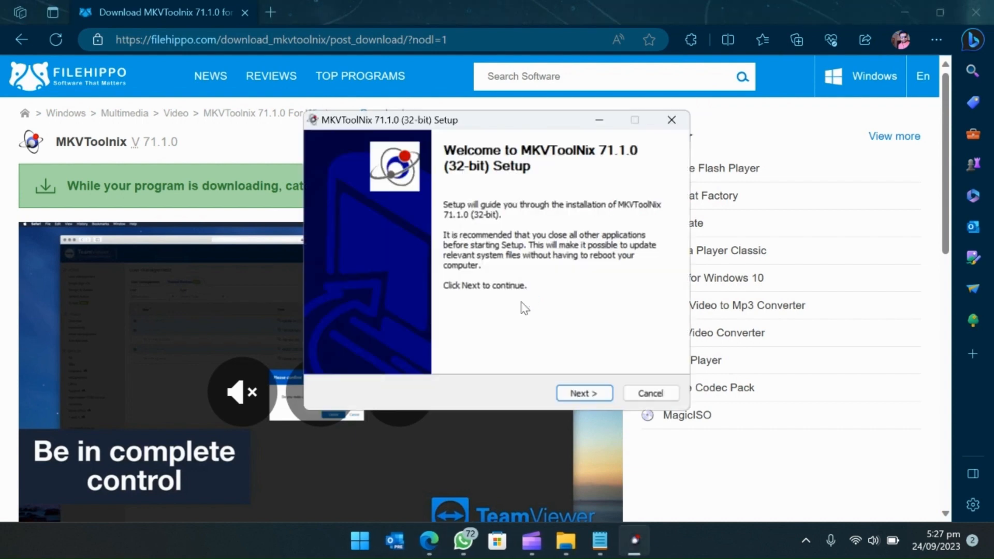
pyautogui.click(584, 395)
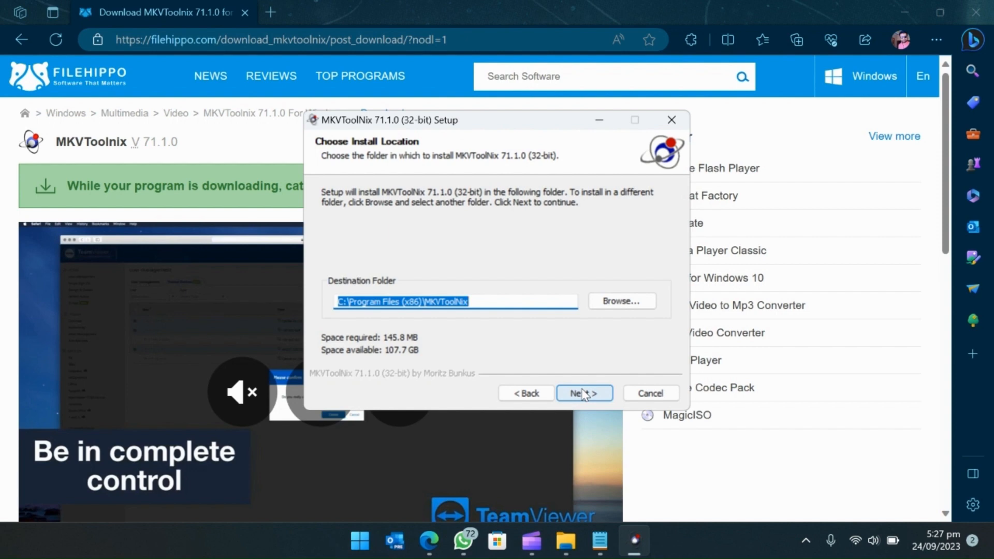
pyautogui.click(584, 395)
pyautogui.click(583, 393)
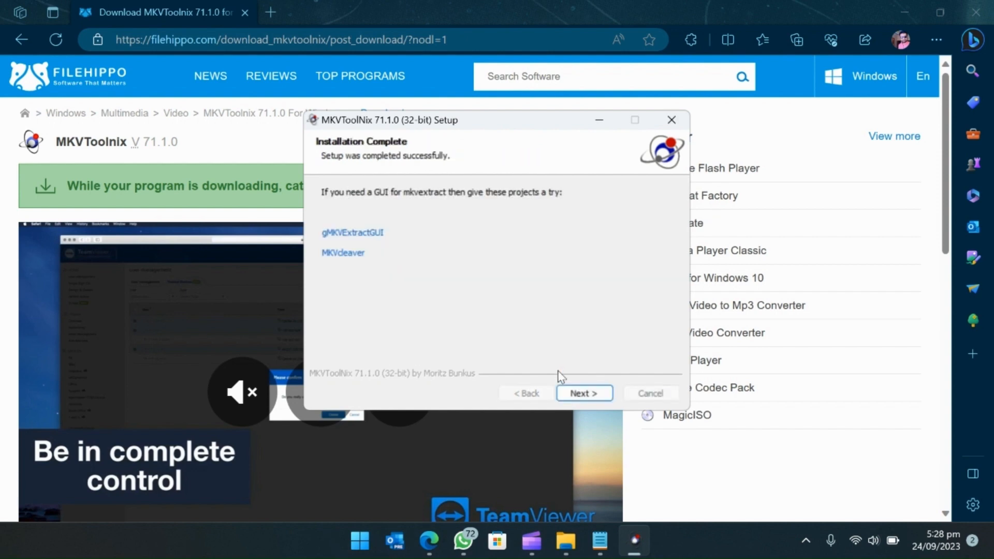
pyautogui.click(584, 394)
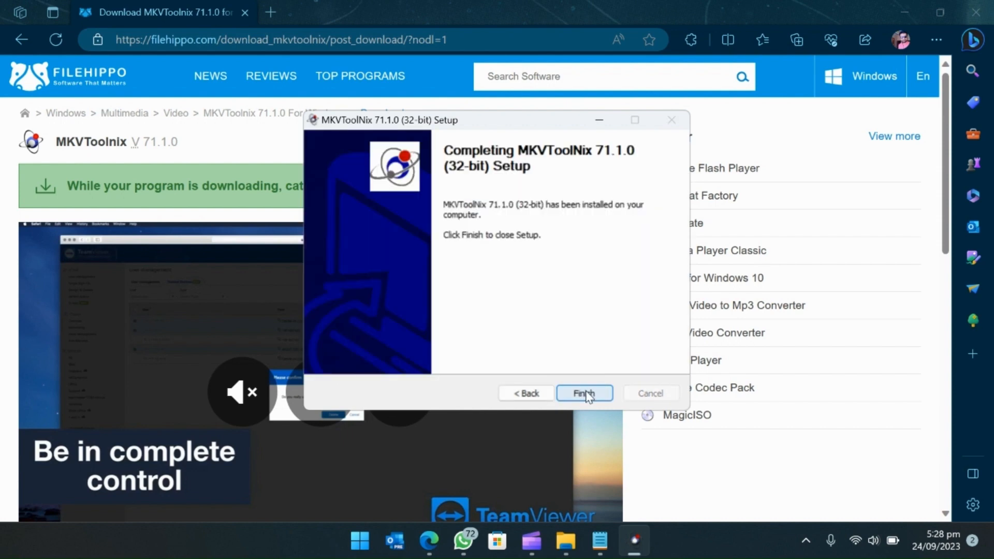
pyautogui.click(585, 394)
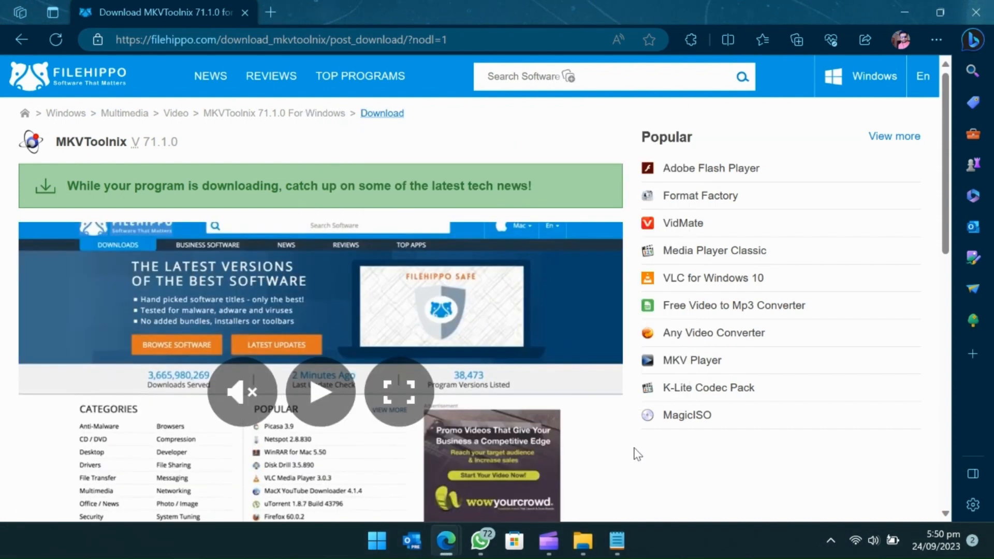
# Launch the MKVToolNix GUI from the MKVToolNix folder among the installed apps.
pyautogui.click(384, 544)
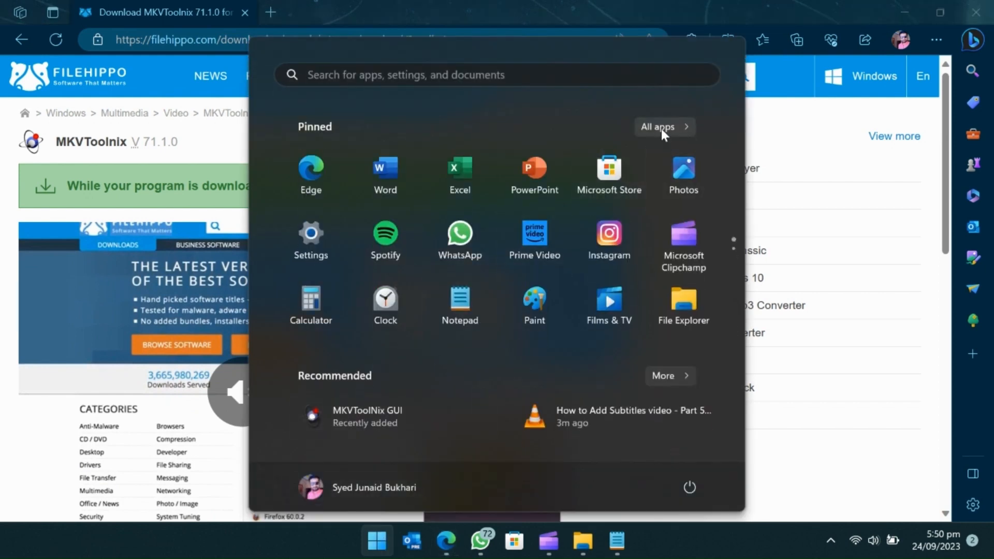
pyautogui.click(661, 128)
pyautogui.scroll(-10, 435, 254)
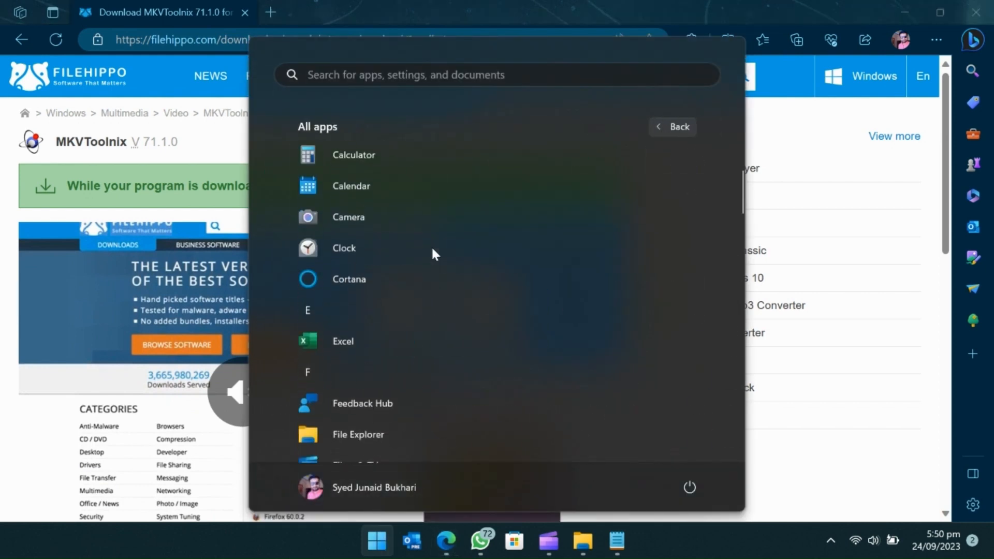
pyautogui.scroll(-7, 431, 247)
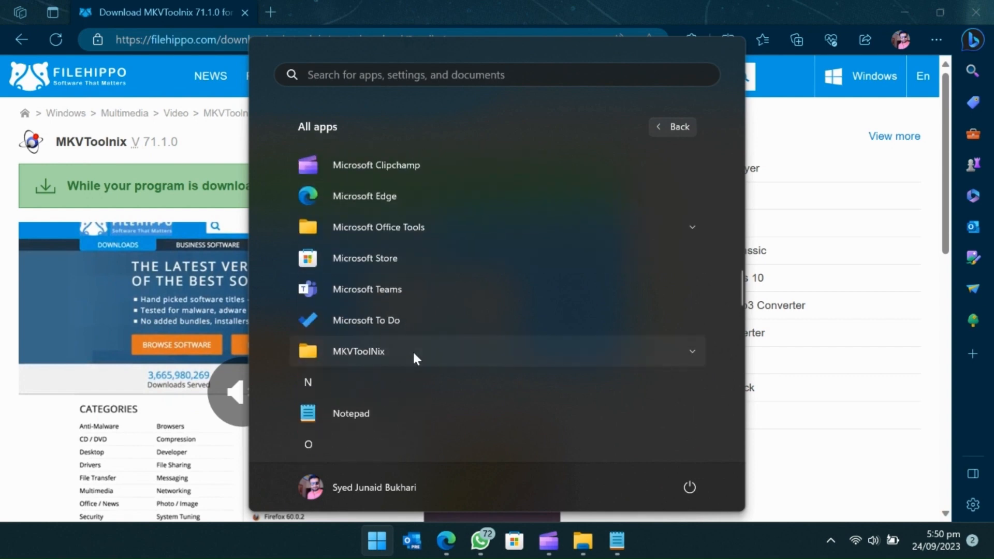
pyautogui.click(412, 350)
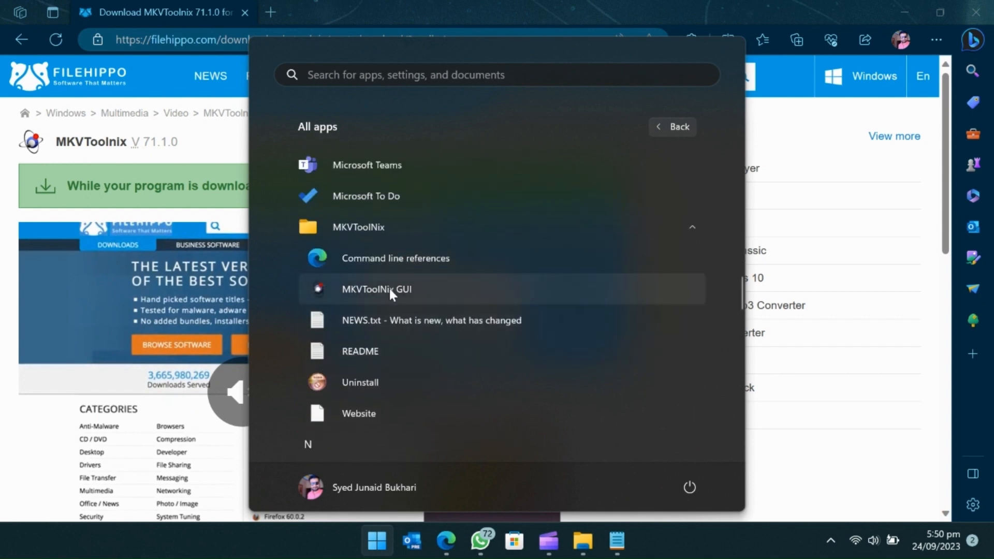
pyautogui.click(392, 290)
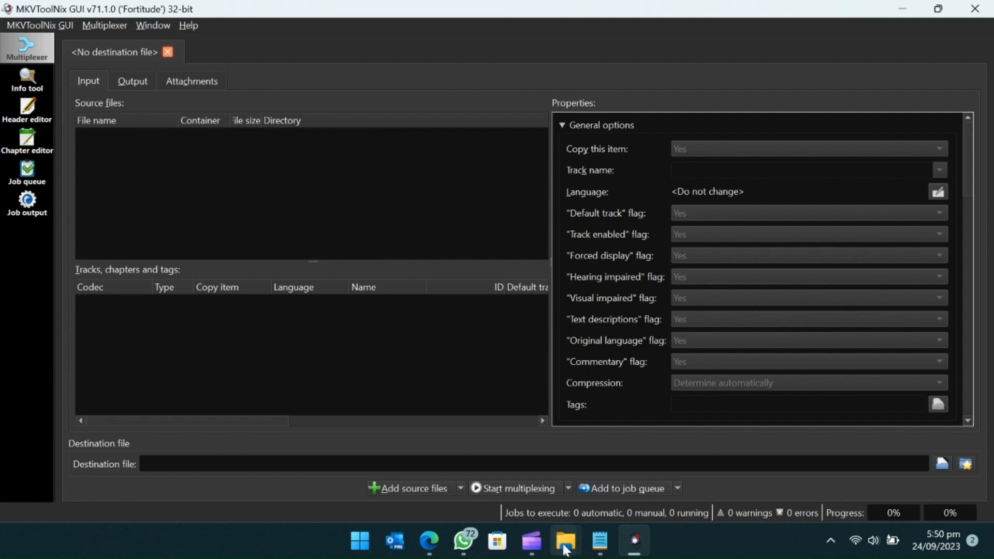
# Add the 2019-2 Avengers Endgame movie from the Phase 3 folder to the MKVToolNix multiplexer as a source file.
pyautogui.moveTo(566, 541)
pyautogui.click(643, 483)
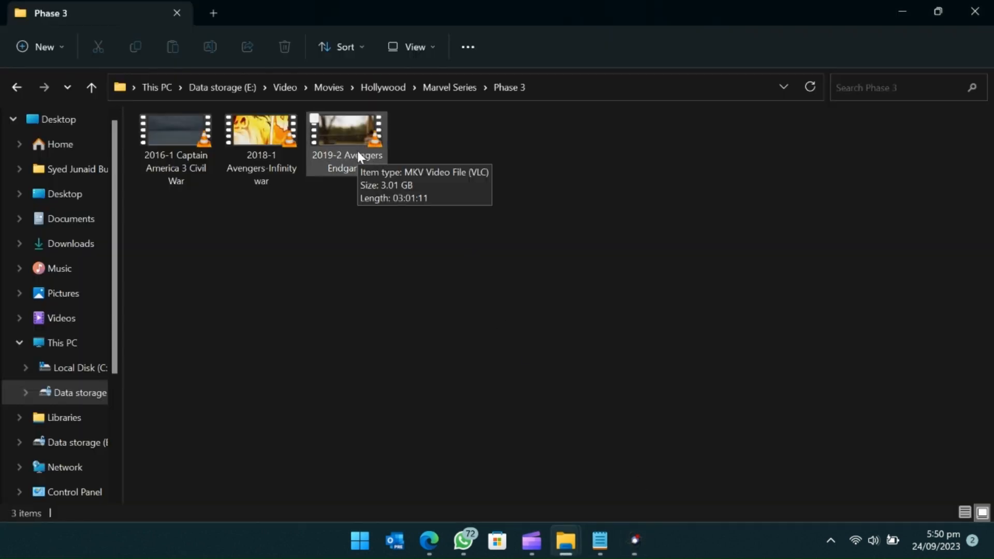
pyautogui.moveTo(357, 151); pyautogui.dragTo(284, 207)
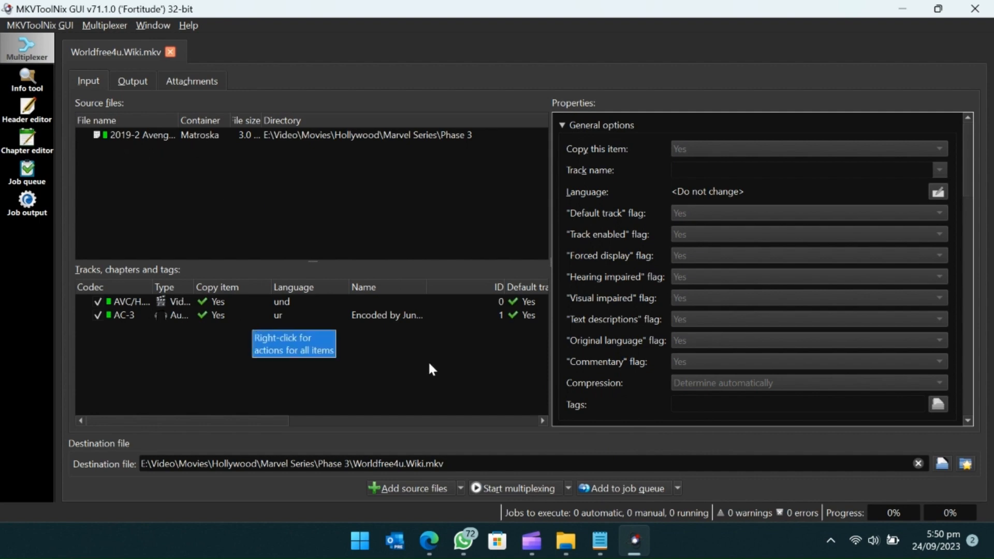
# Add the Avengers.Endgame.2019.1080p.BluRay.x264-SPARKS.srt file from New folder as a new source file to the current multiplex settings.
pyautogui.moveTo(568, 550)
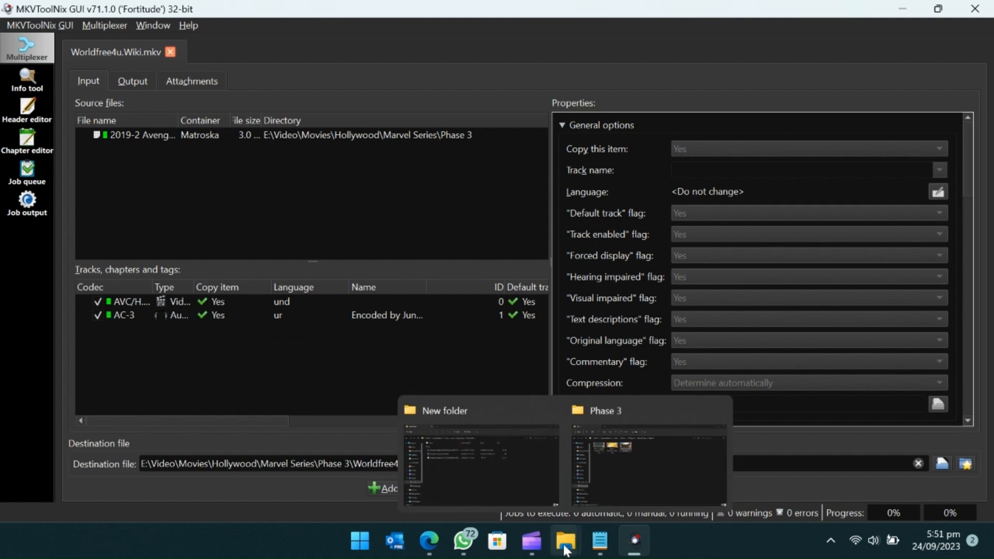
pyautogui.click(483, 462)
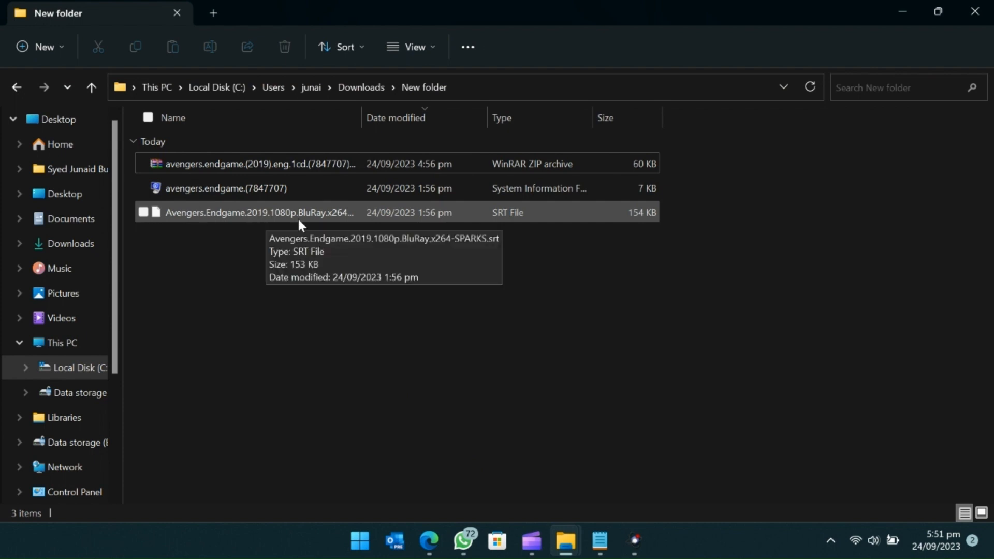
pyautogui.moveTo(278, 216); pyautogui.dragTo(231, 382)
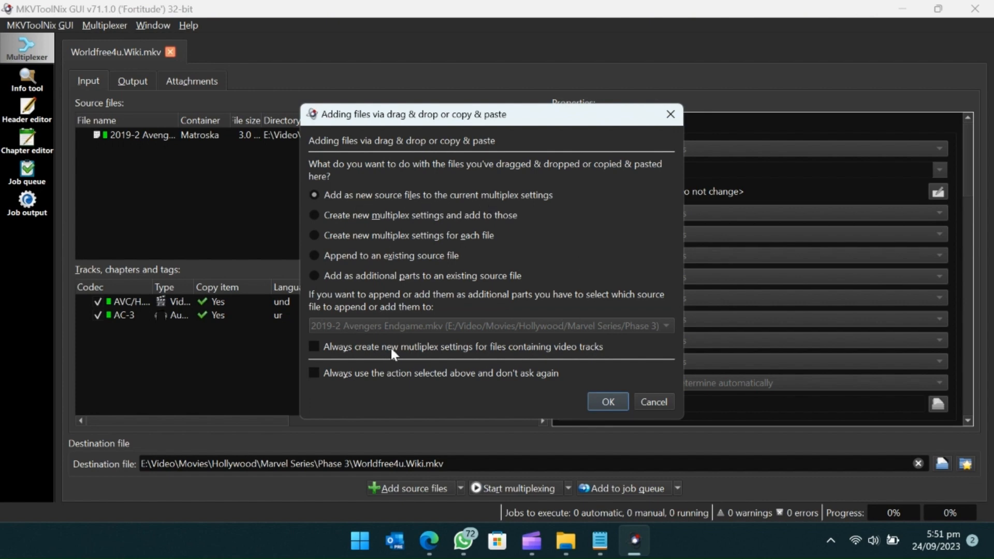
pyautogui.click(617, 392)
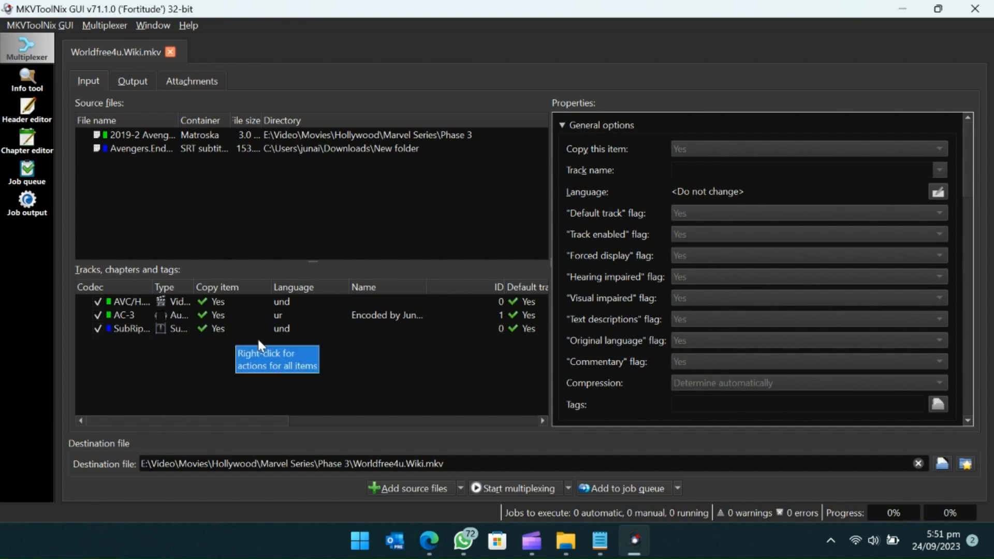
# Name the SubRip subtitle track English and start multiplexing the movie with its subtitles.
pyautogui.click(283, 327)
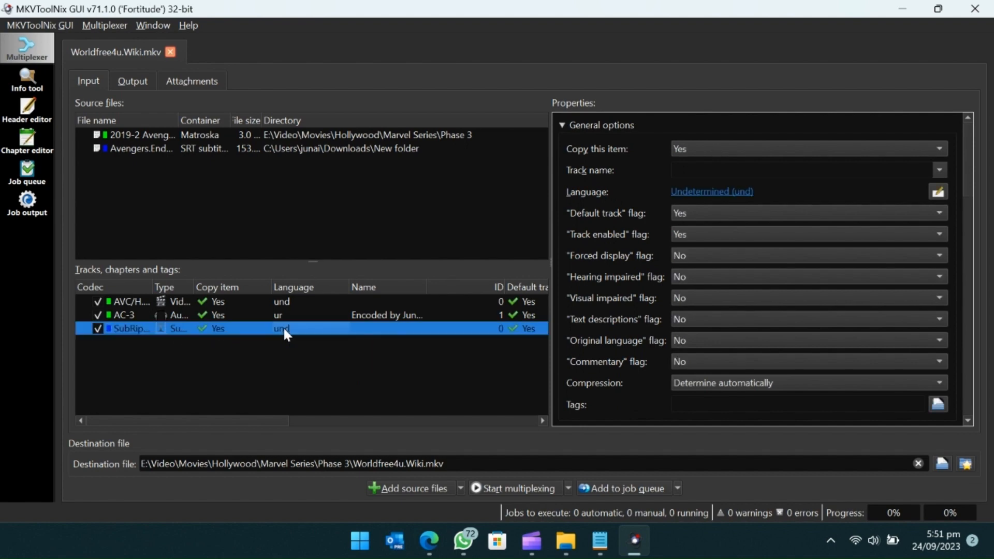
pyautogui.click(722, 171)
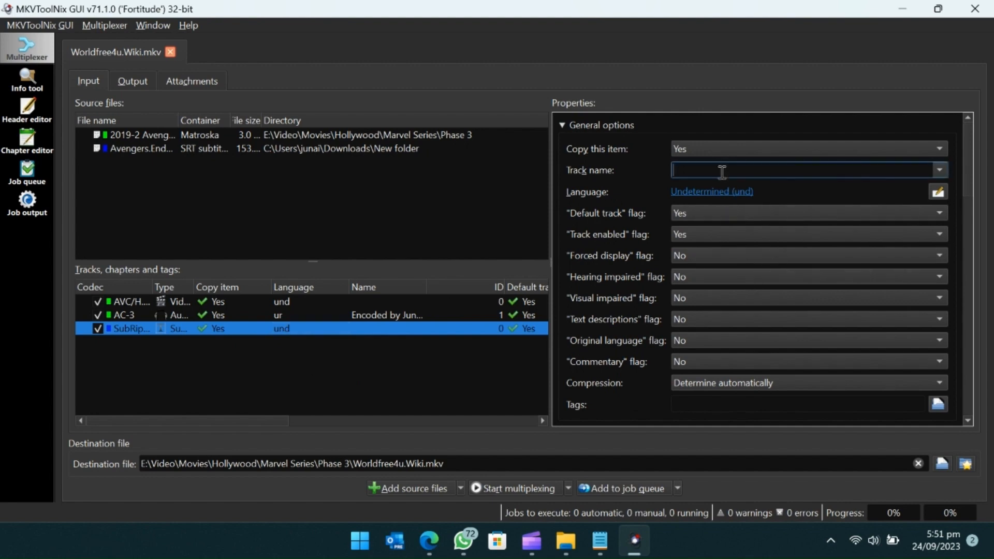
pyautogui.write('English')
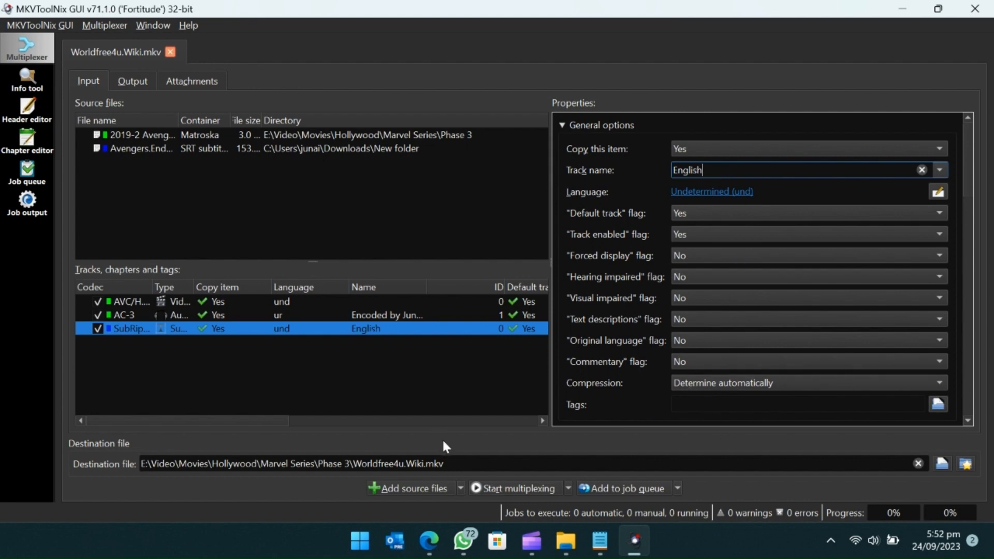
pyautogui.click(520, 490)
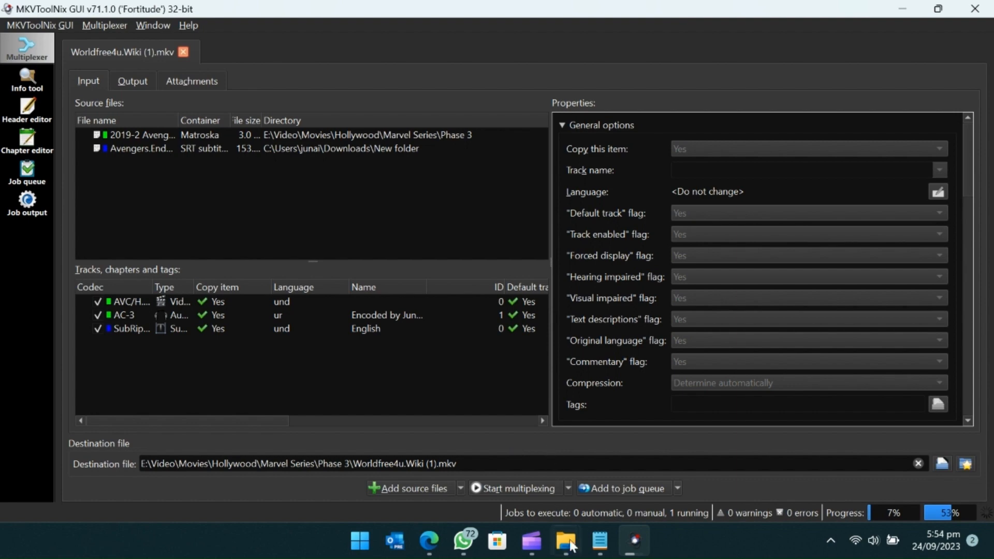
# Switch to the Phase 3 folder in File Explorer and open the multiplexed Worldfree4u.Wiki video for playback.
pyautogui.moveTo(572, 547)
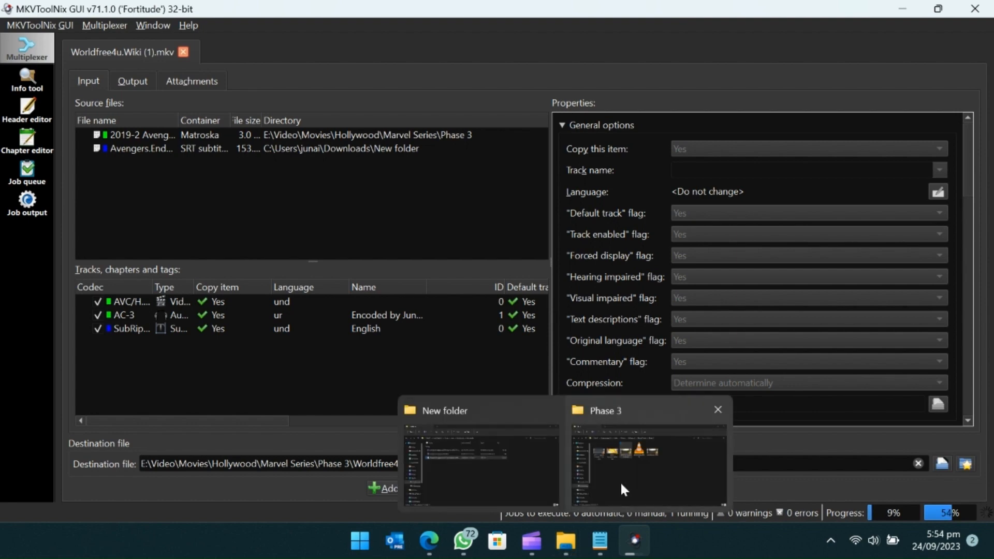
pyautogui.click(622, 485)
pyautogui.click(576, 340)
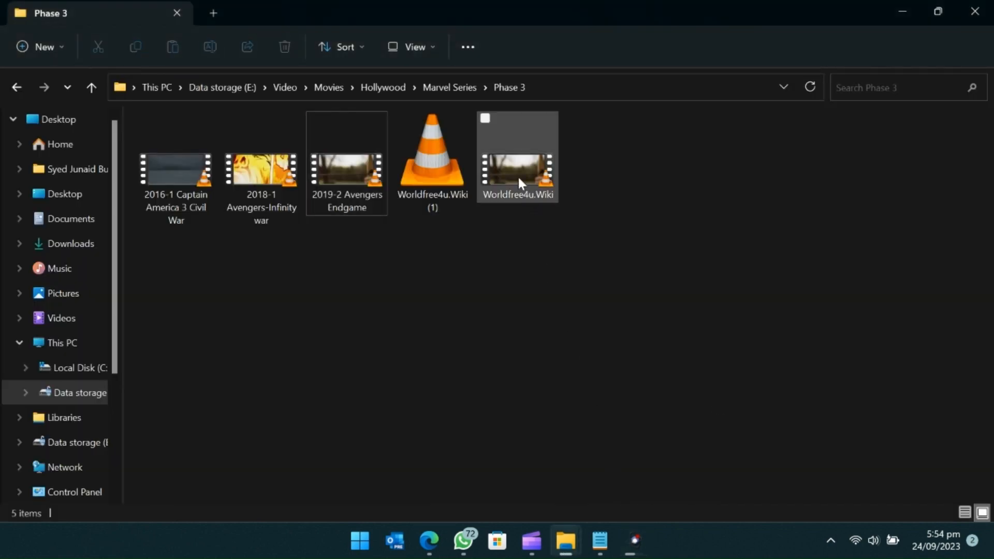
pyautogui.click(518, 181)
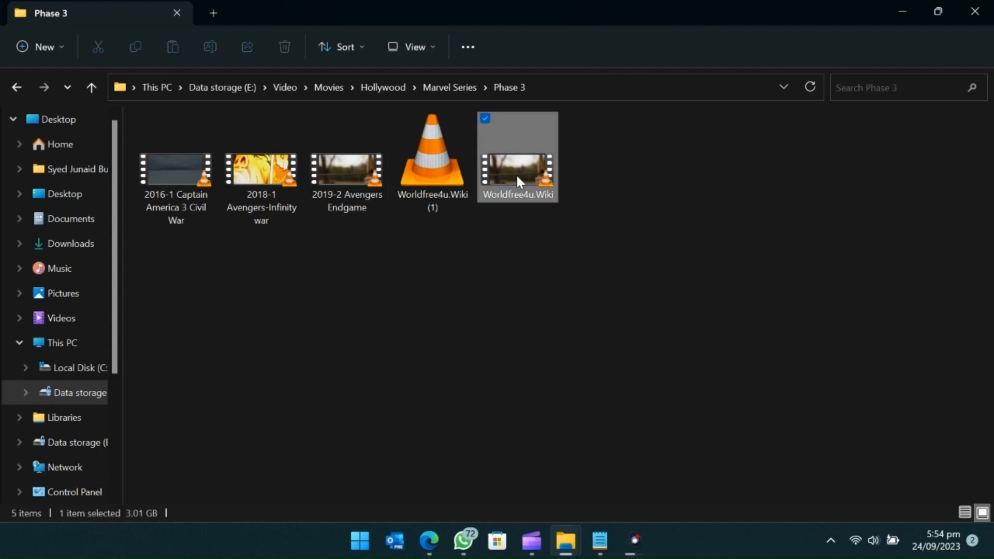
pyautogui.rightClick(519, 180)
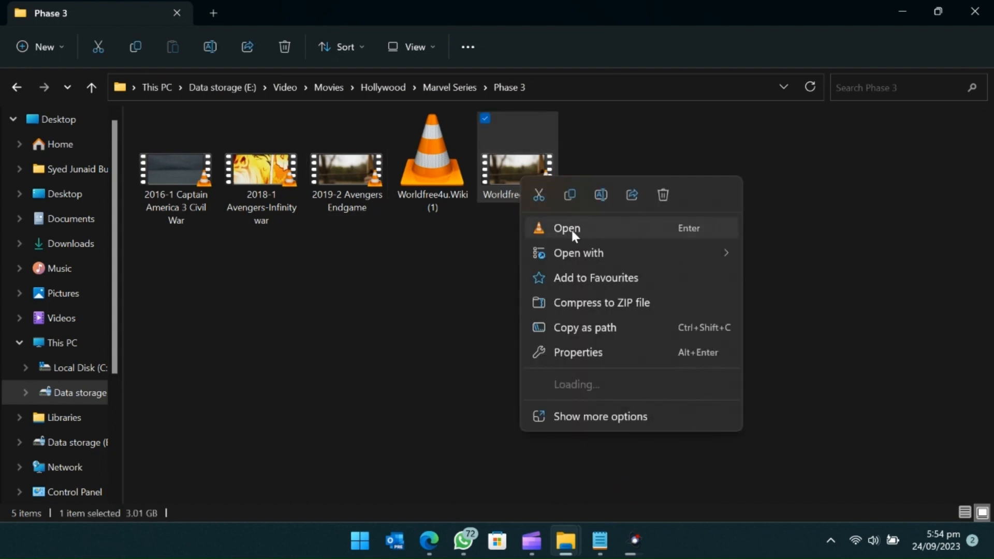
pyautogui.click(591, 231)
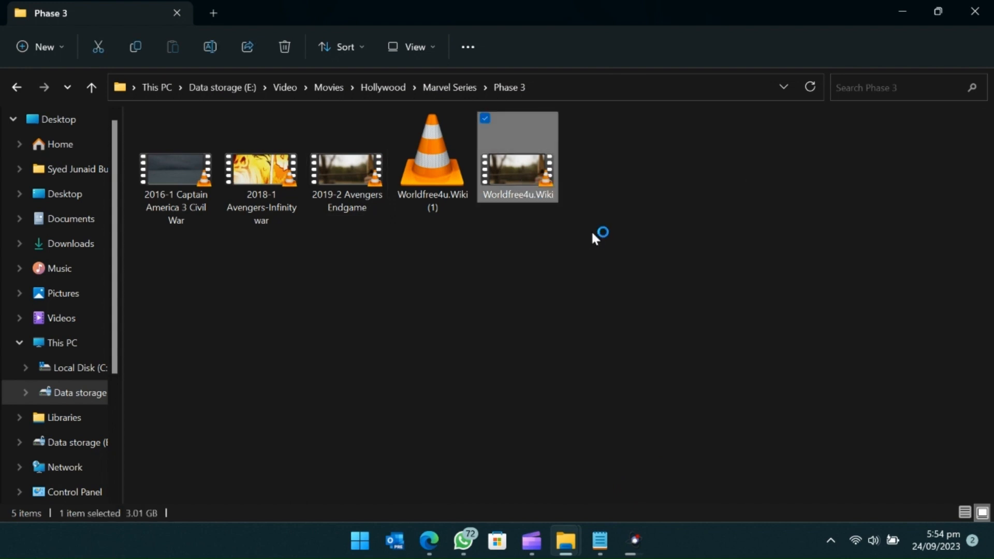